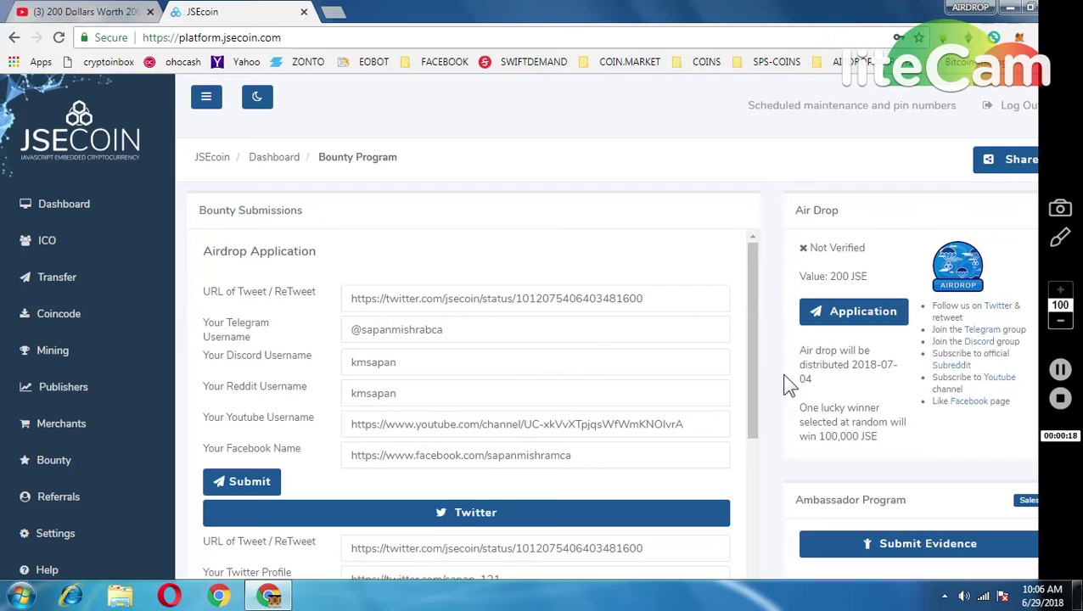
# - Examine the airdrop requirements and the filled-in Airdrop Application fields on the Bounty Program page
pyautogui.scroll(-3, 789, 386)
pyautogui.scroll(3, 789, 386)
pyautogui.scroll(-2, 857, 357)
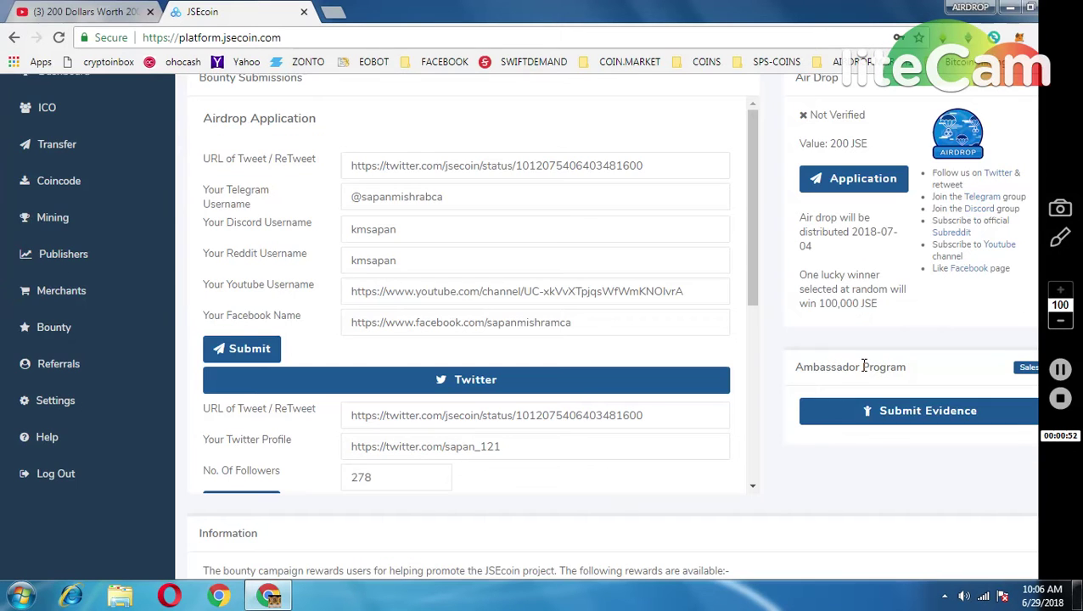
pyautogui.scroll(2, 863, 365)
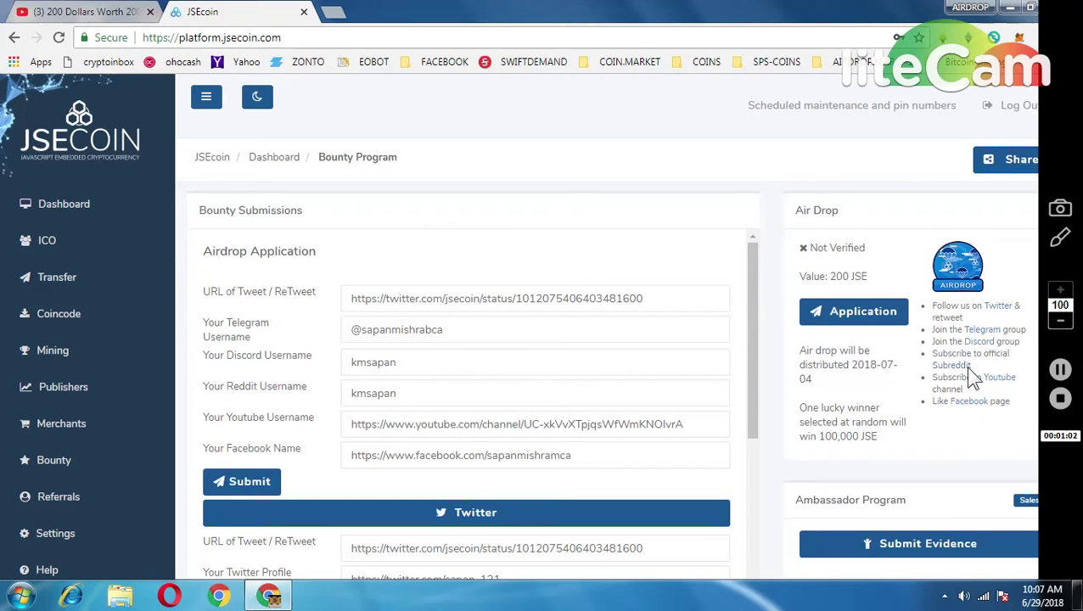
pyautogui.rightClick(995, 312)
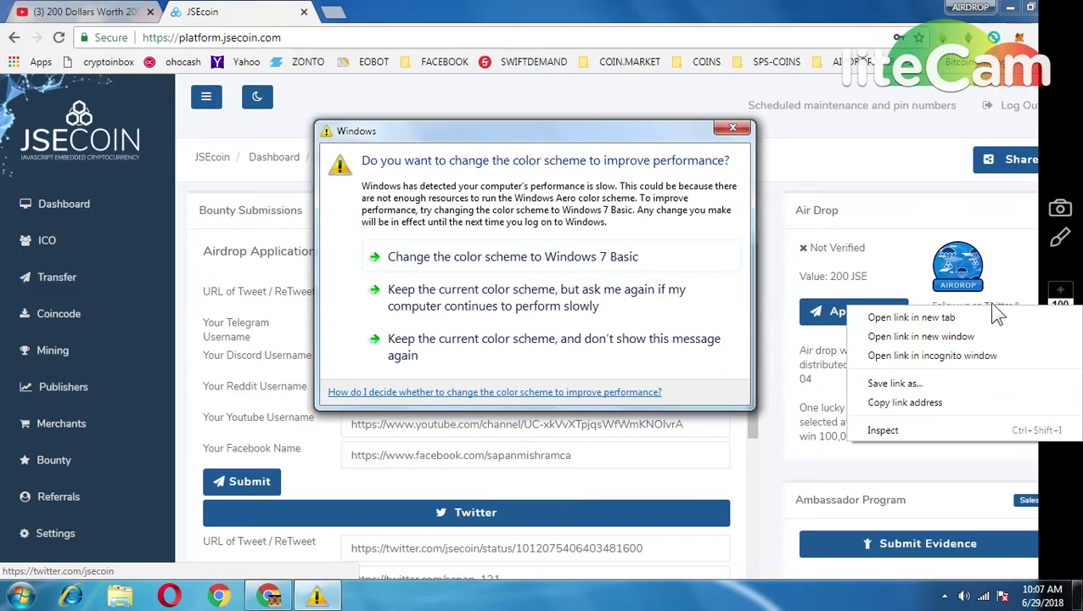
pyautogui.click(836, 166)
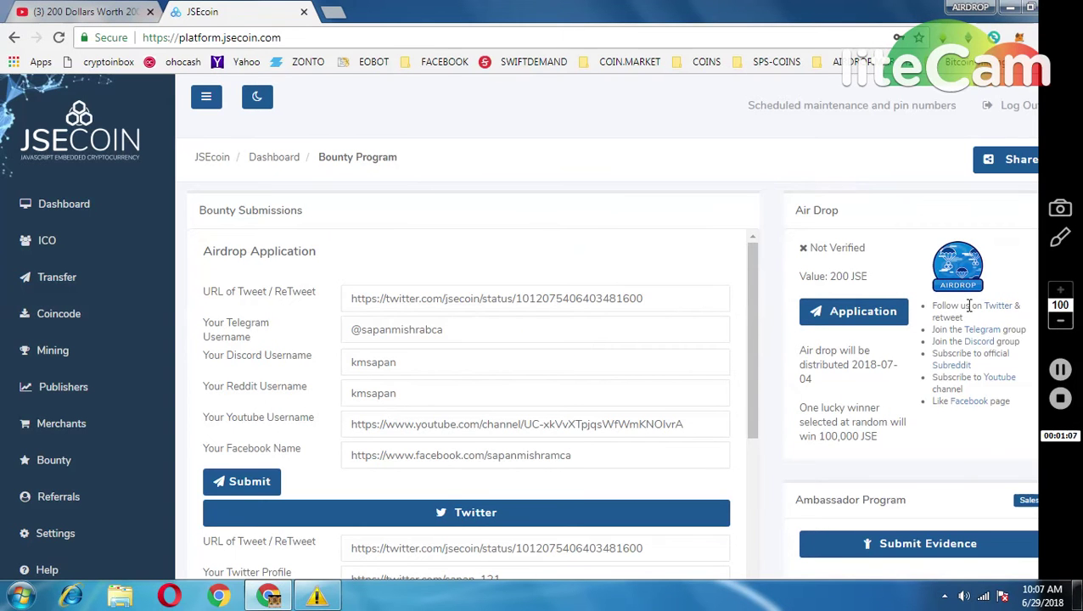
pyautogui.rightClick(996, 306)
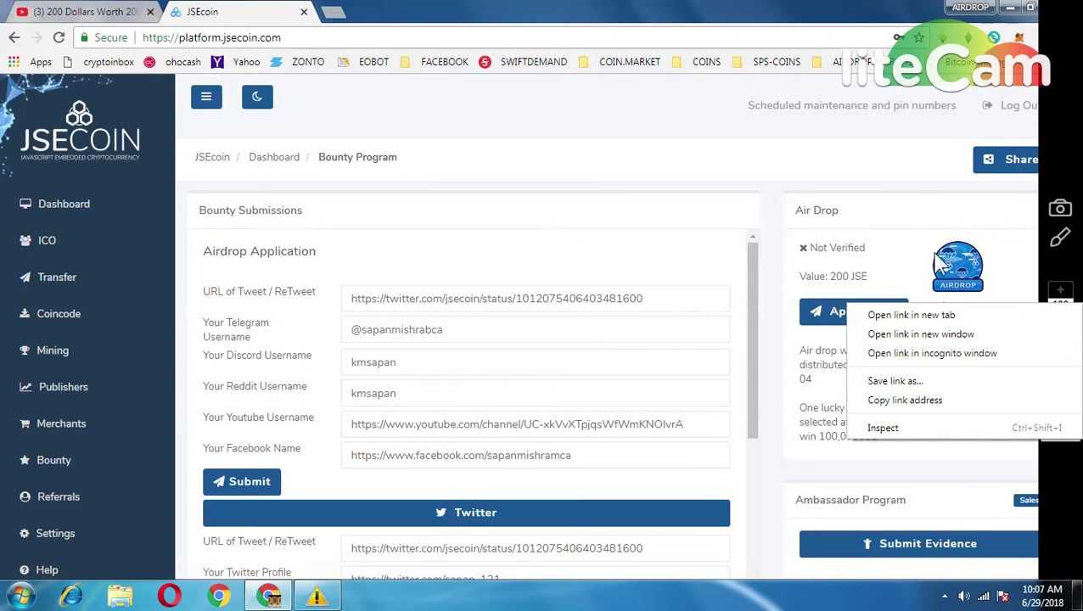
pyautogui.click(927, 230)
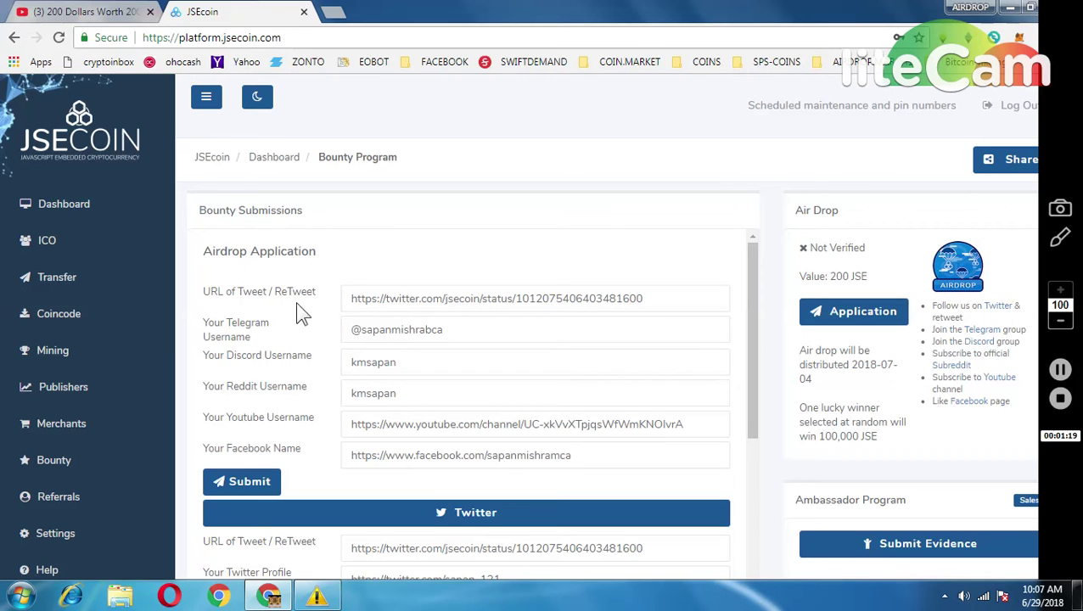
pyautogui.click(417, 300)
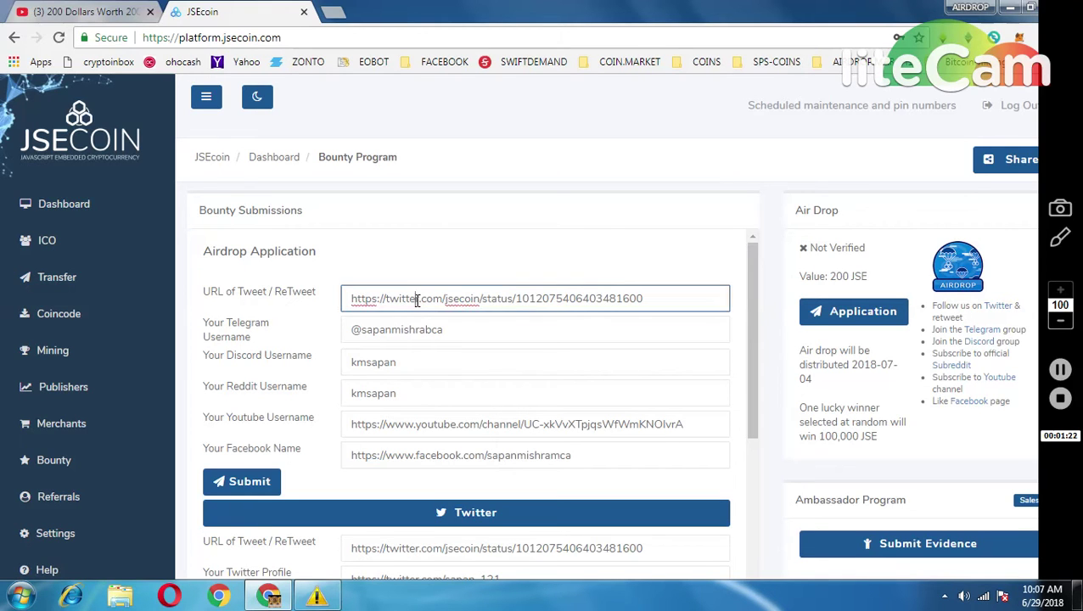
pyautogui.click(610, 265)
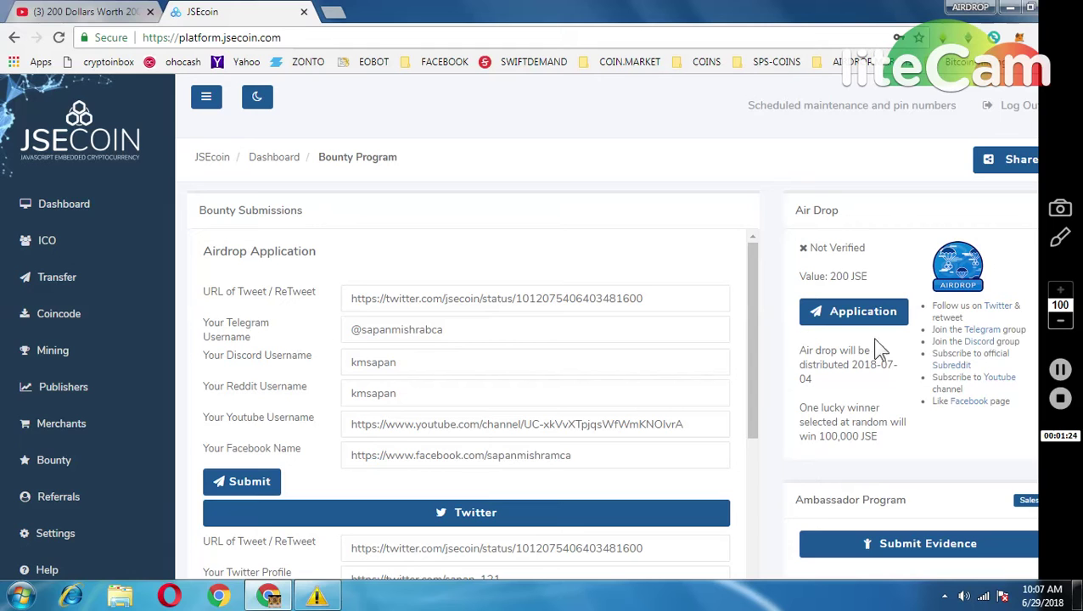
pyautogui.rightClick(986, 331)
pyautogui.click(917, 247)
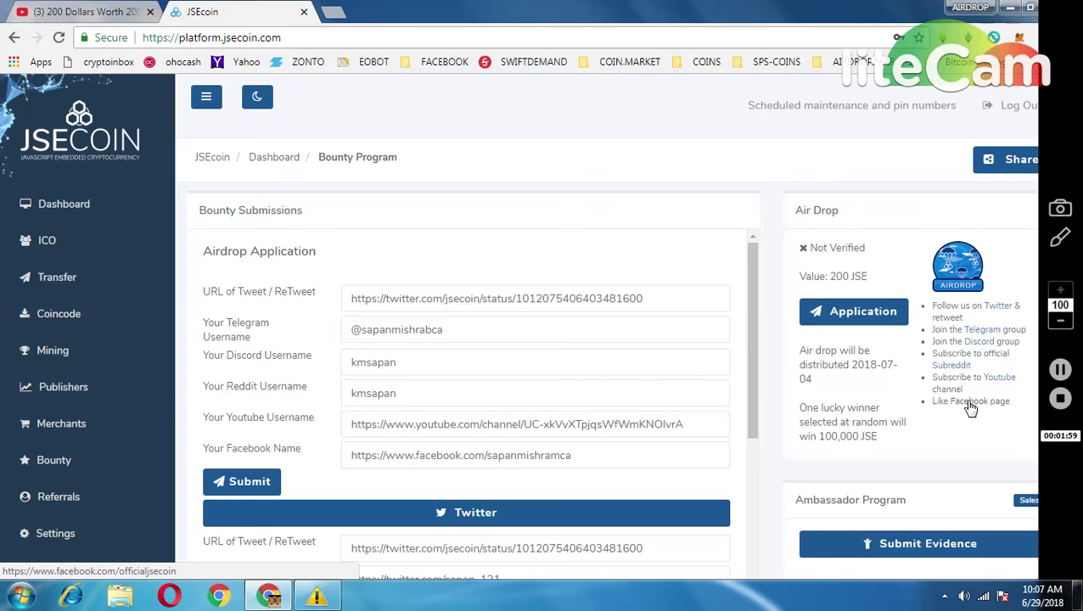
# - Submit the filled-in Airdrop Application and dismiss the confirmation message
pyautogui.scroll(-2, 937, 403)
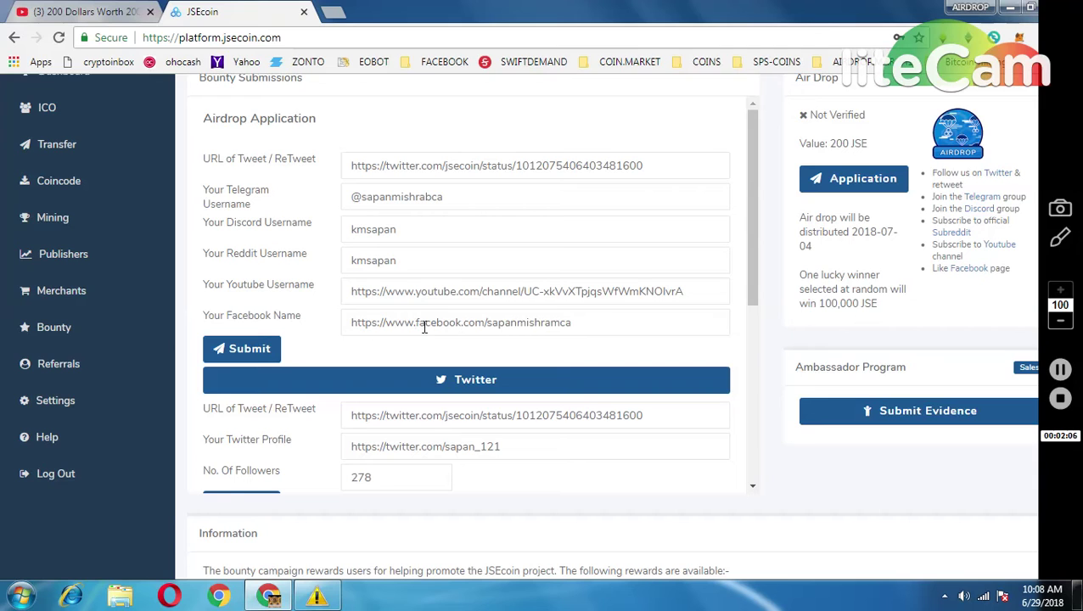
pyautogui.click(251, 351)
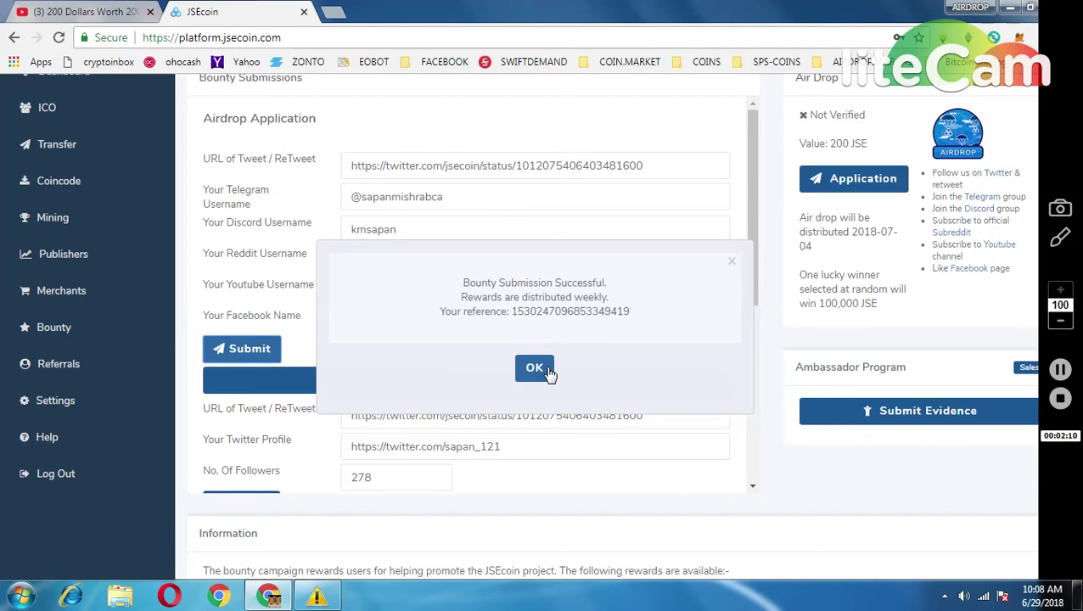
pyautogui.click(550, 372)
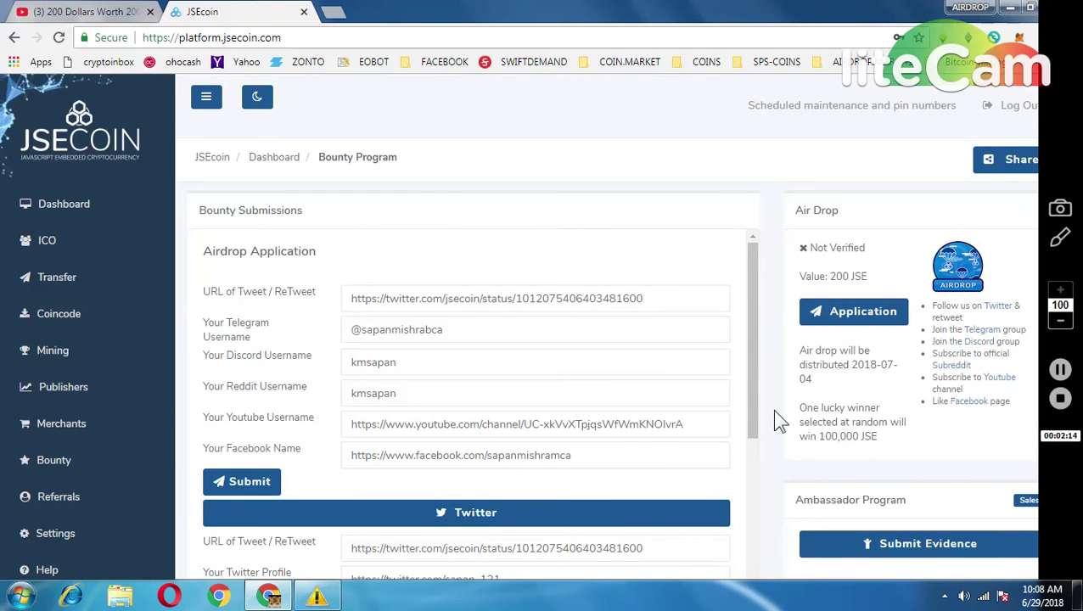
# - Review the Twitter, Facebook and remaining bounty categories in the Bounty Submissions form
pyautogui.scroll(-3, 772, 408)
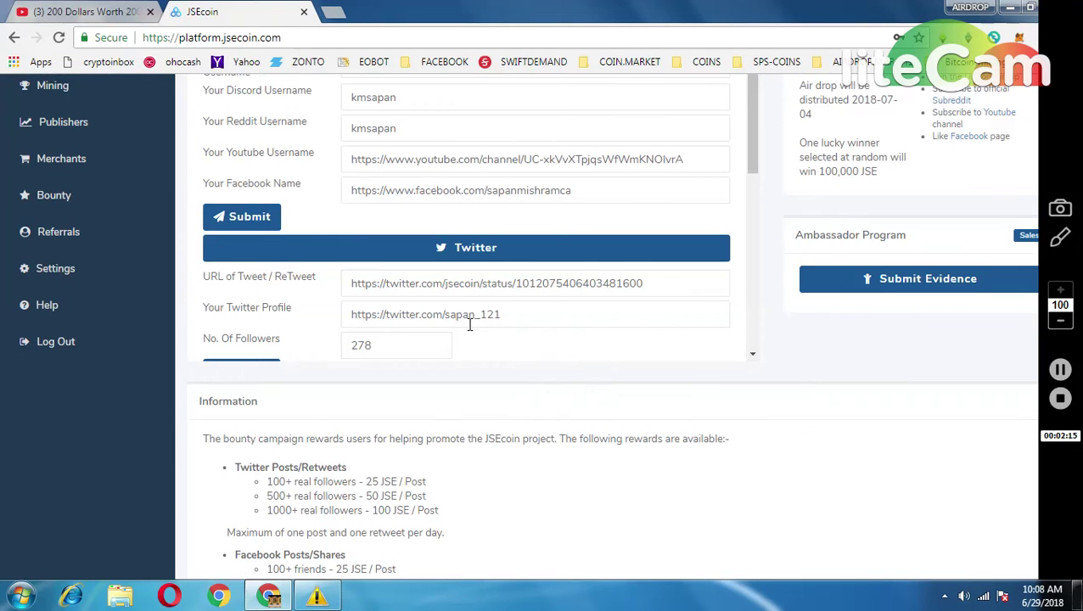
pyautogui.scroll(-2, 500, 319)
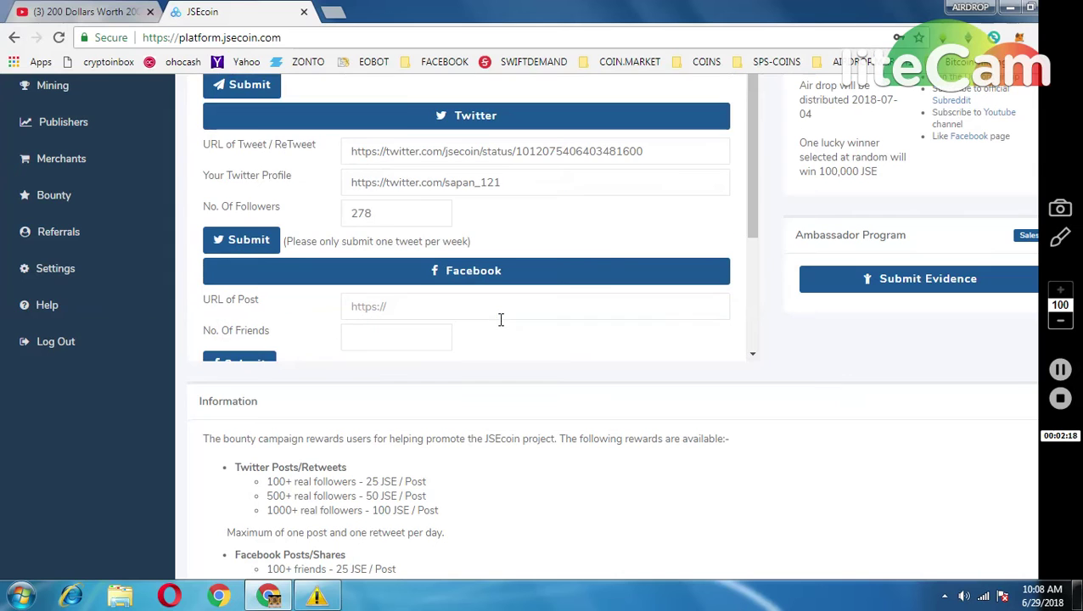
pyautogui.scroll(-2, 507, 258)
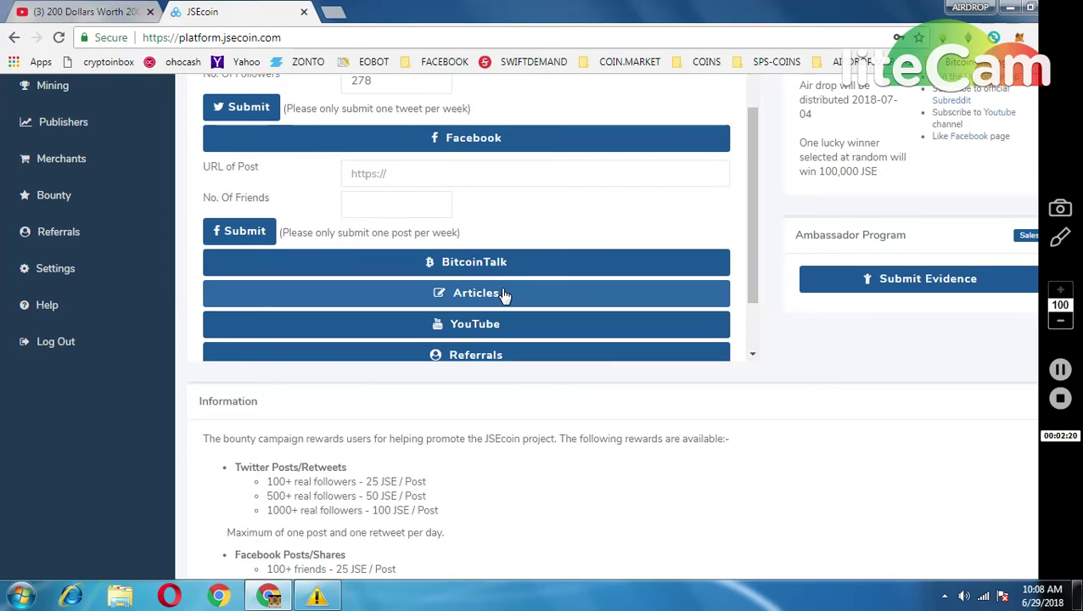
pyautogui.scroll(-2, 497, 268)
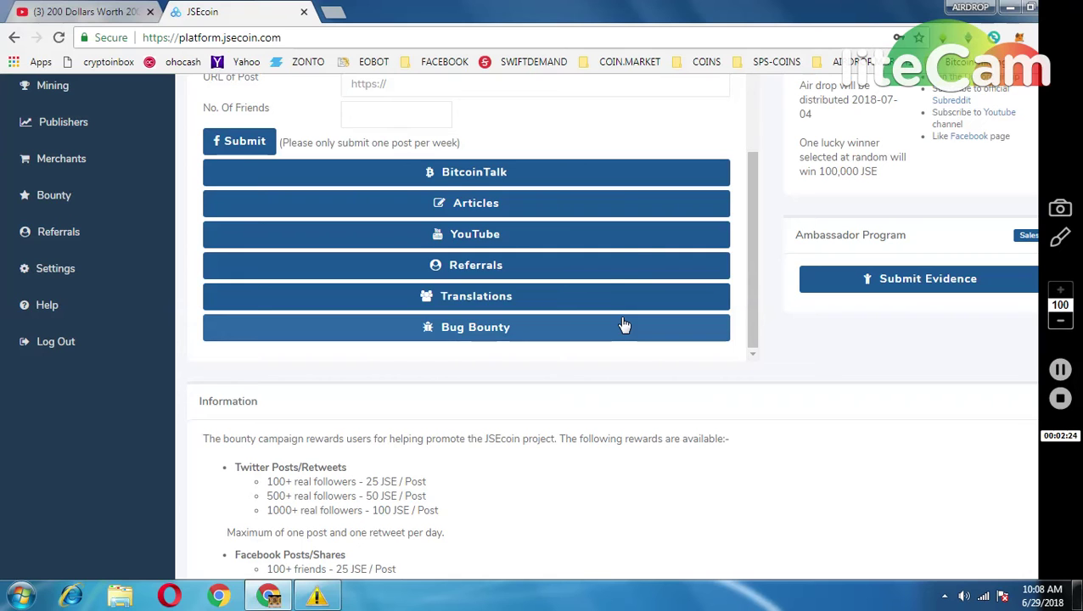
pyautogui.scroll(8, 624, 326)
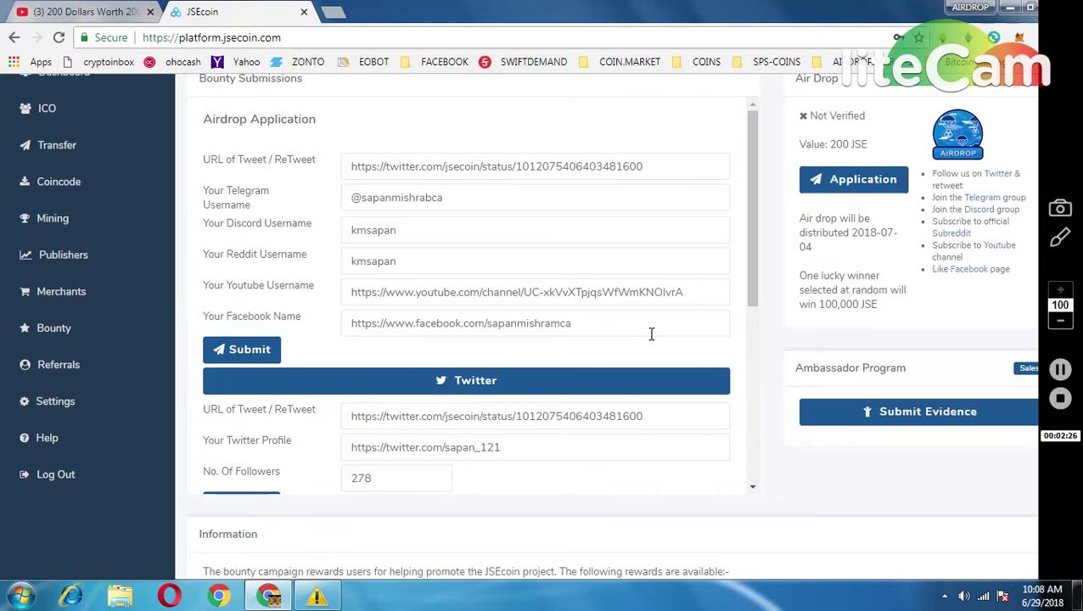
pyautogui.scroll(2, 772, 407)
pyautogui.scroll(-2, 775, 407)
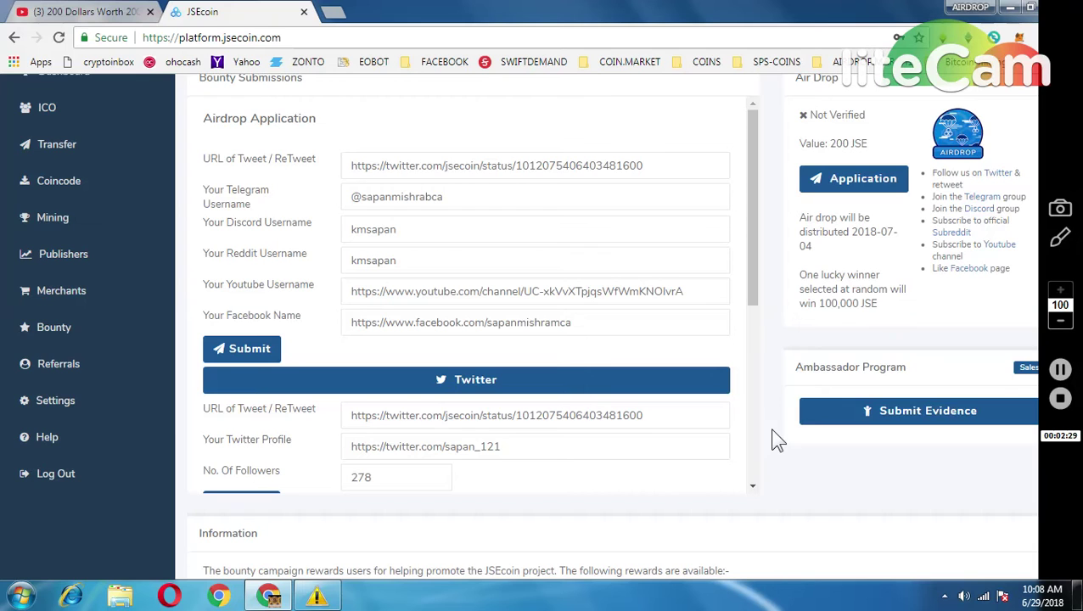
pyautogui.scroll(-2, 776, 439)
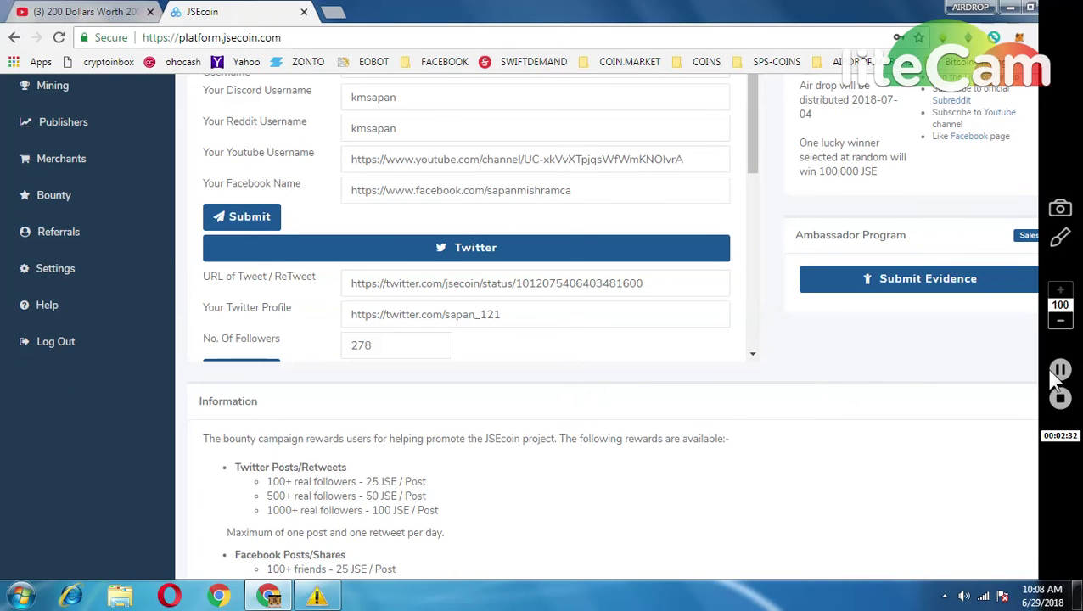
pyautogui.scroll(4, 467, 287)
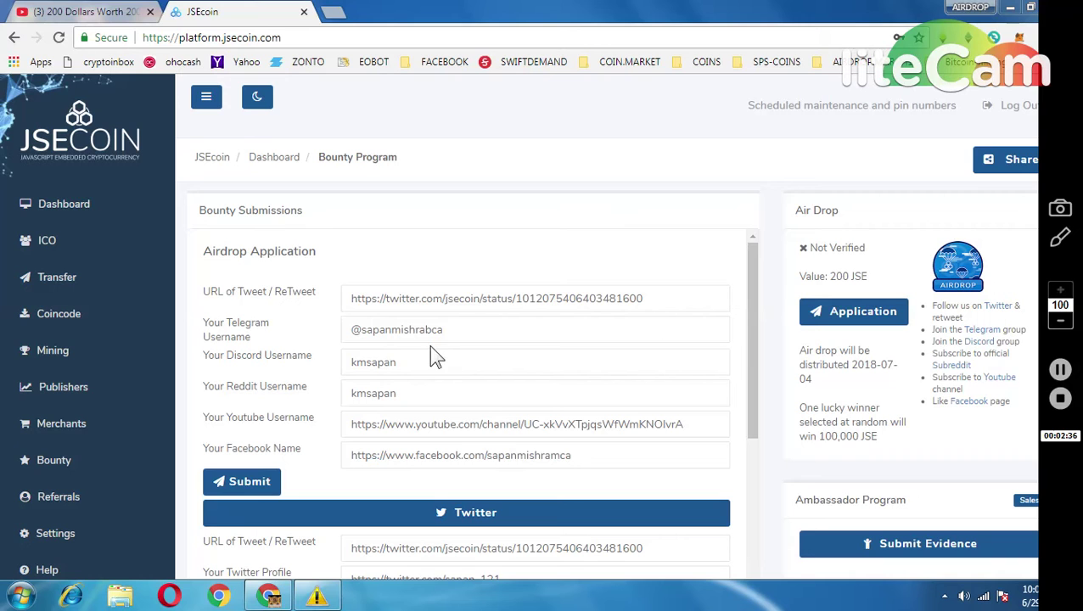
# - Submit the filled-in Twitter bounty entry and dismiss its confirmation message
pyautogui.moveTo(756, 309); pyautogui.dragTo(774, 408)
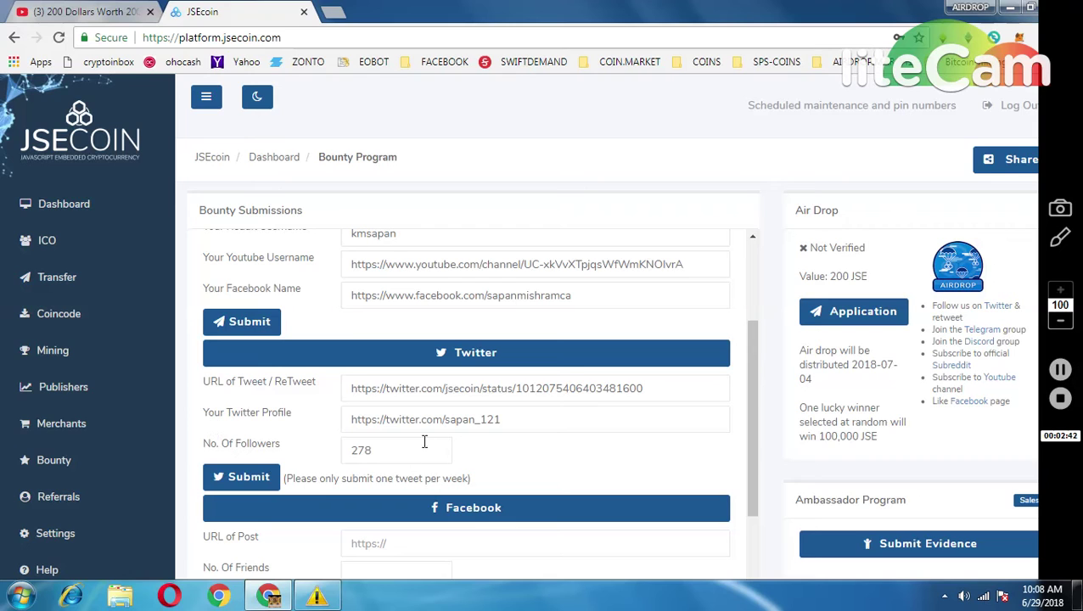
pyautogui.click(261, 477)
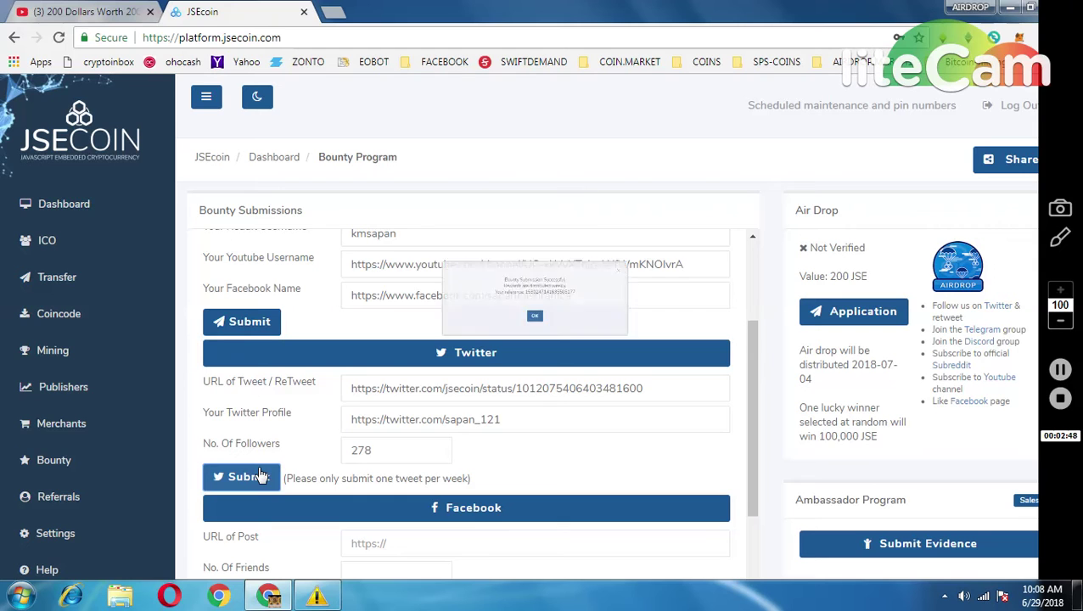
pyautogui.click(533, 368)
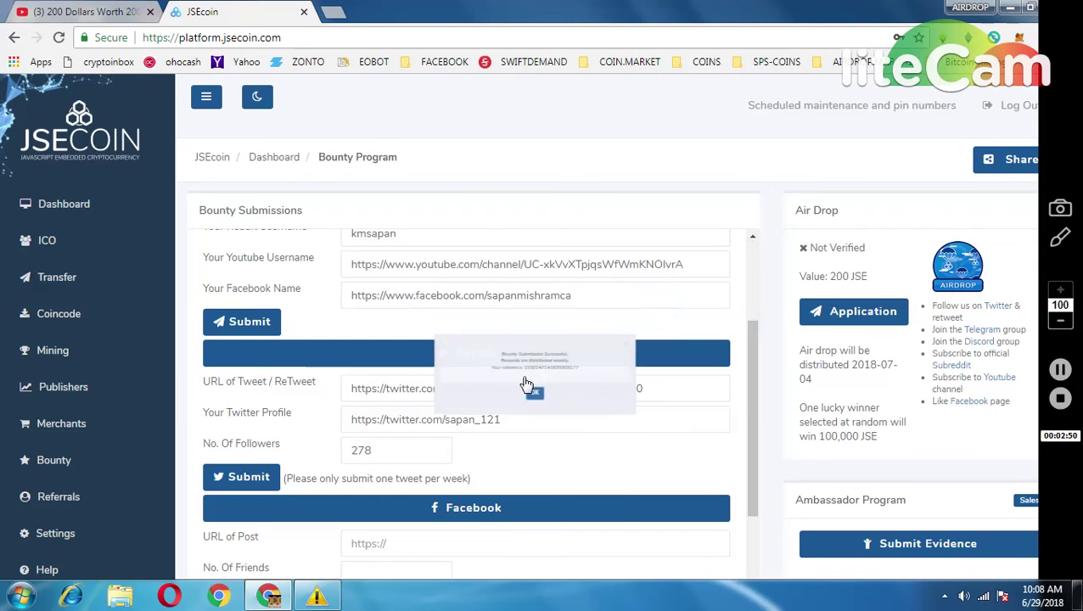
# - Open JSEcoin's official Facebook page from the airdrop requirements in a new browser tab to get a post for the Facebook bounty
pyautogui.scroll(-3, 776, 424)
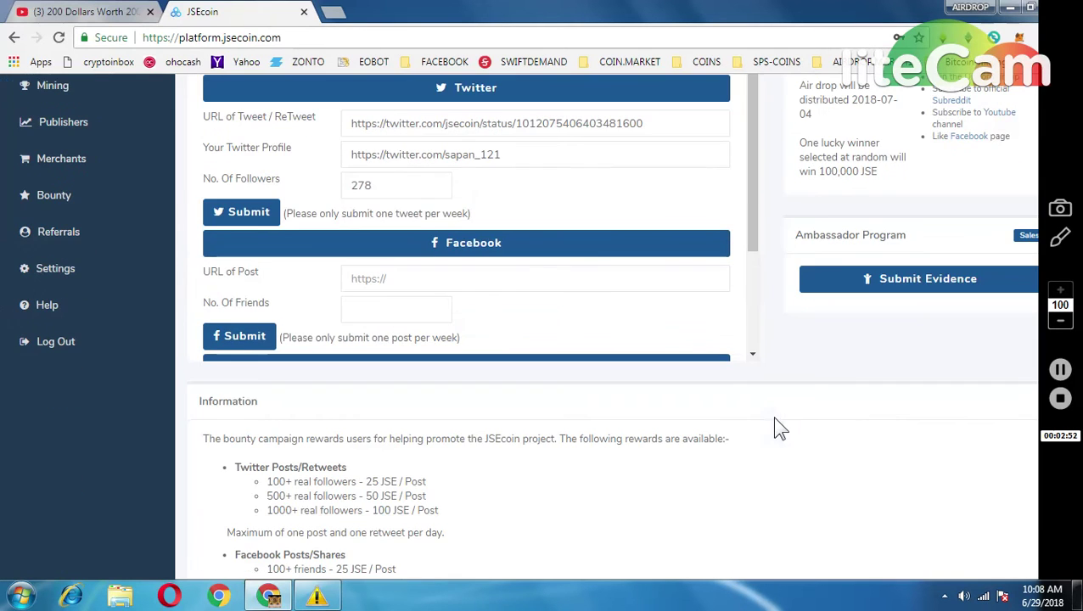
pyautogui.click(482, 280)
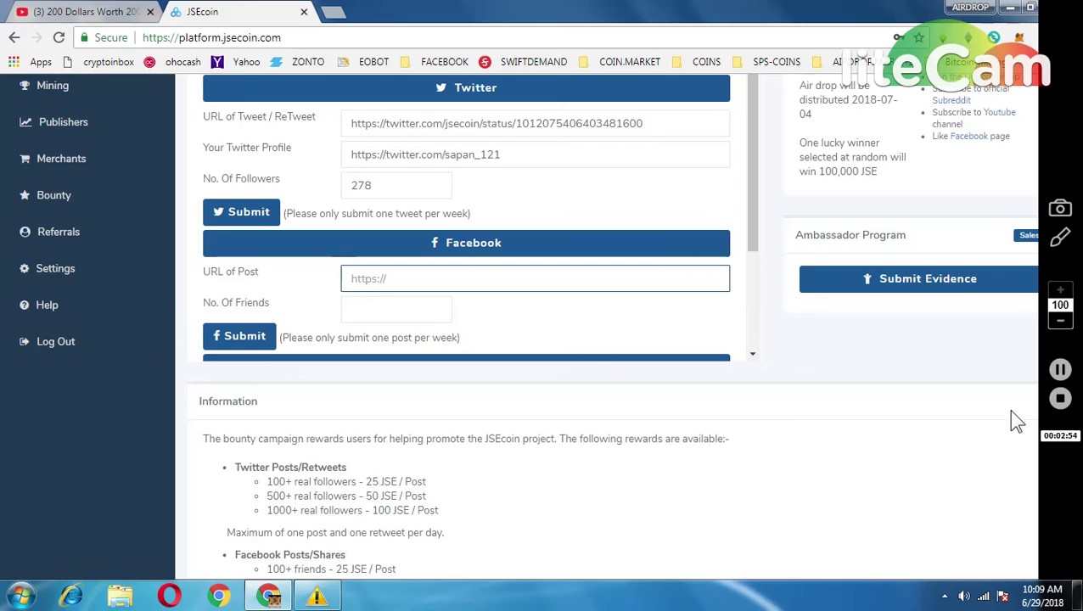
pyautogui.scroll(3, 913, 427)
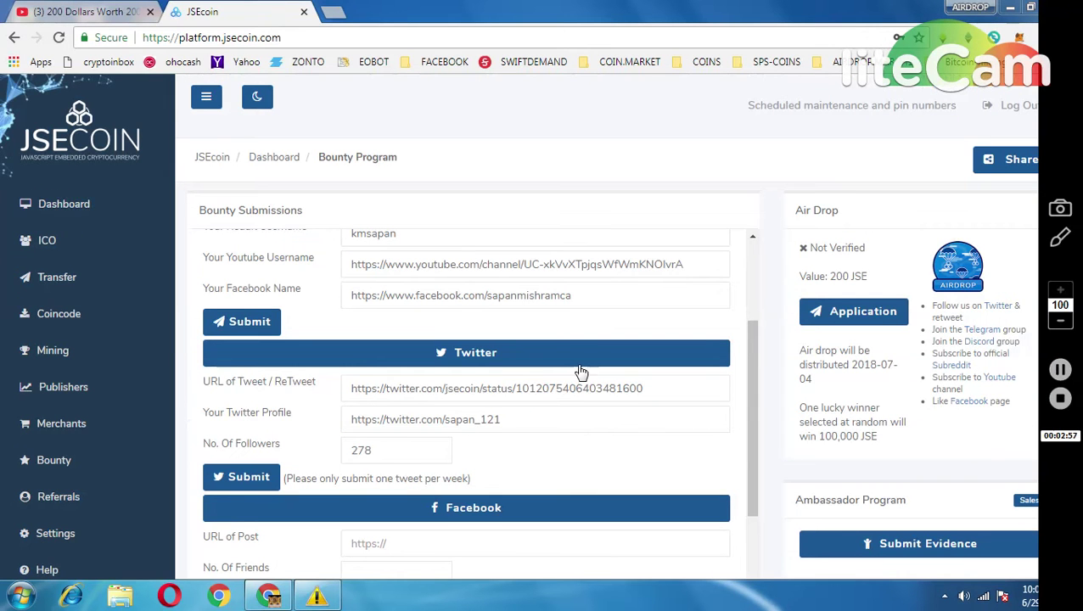
pyautogui.rightClick(972, 410)
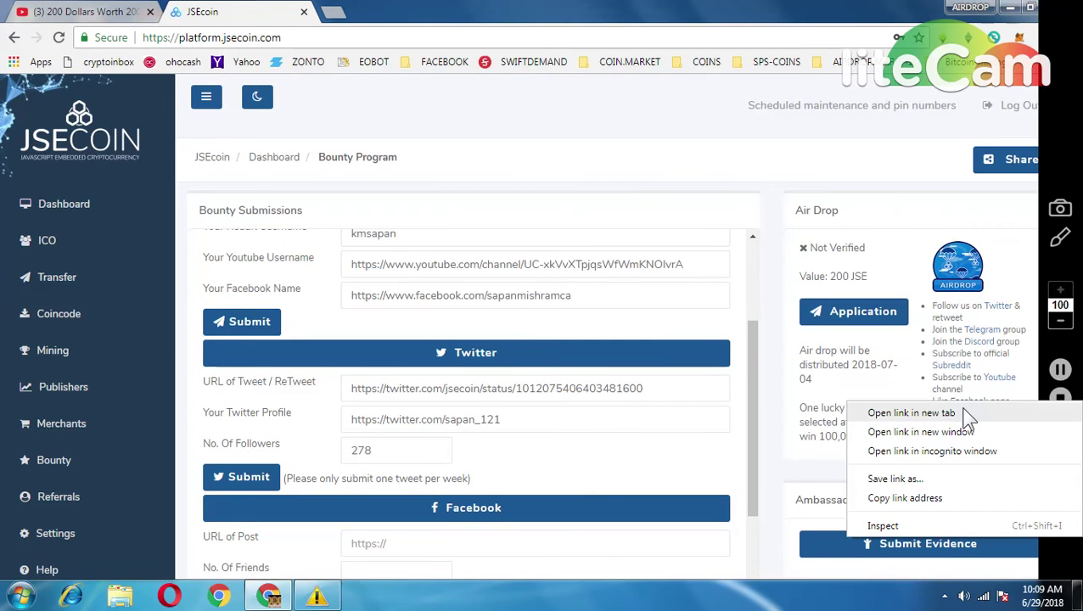
pyautogui.click(955, 415)
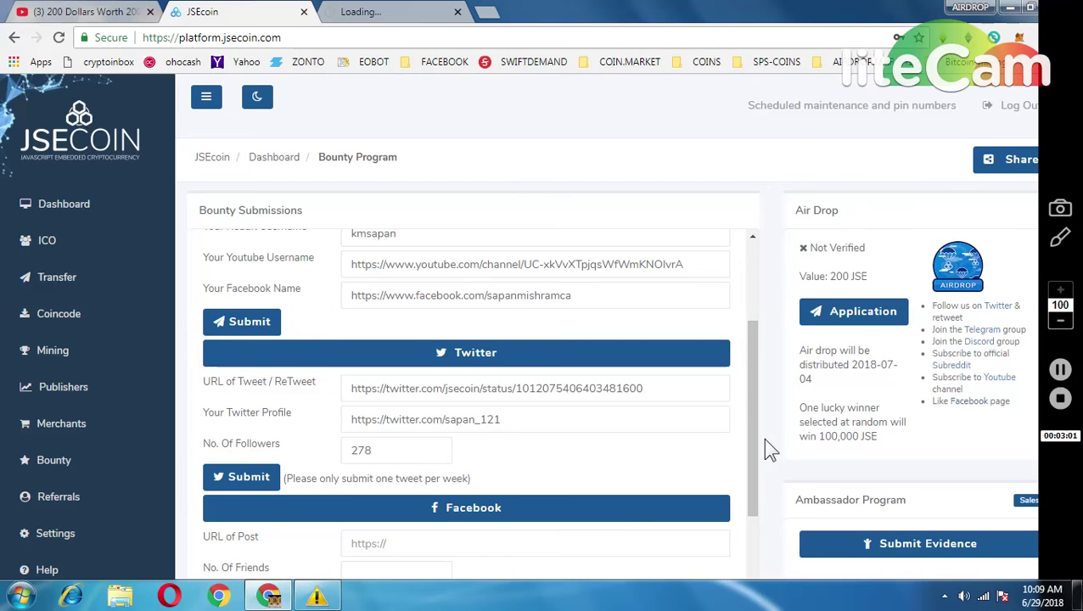
# - Share JSEcoin's SHA256 Generator post publicly to the personal Facebook timeline
pyautogui.scroll(-2, 766, 445)
pyautogui.click(556, 409)
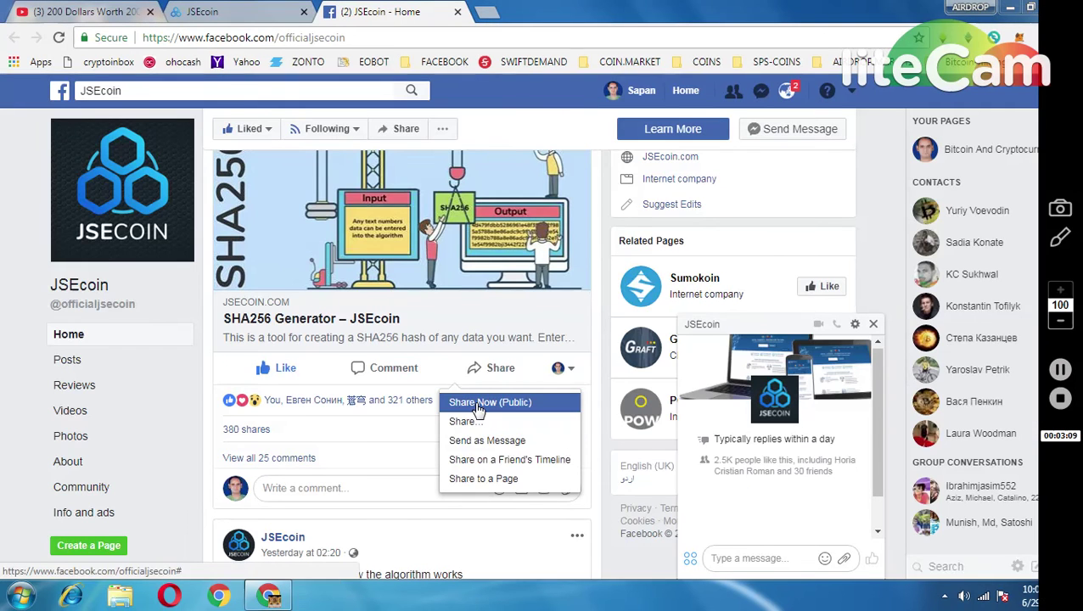
pyautogui.click(479, 404)
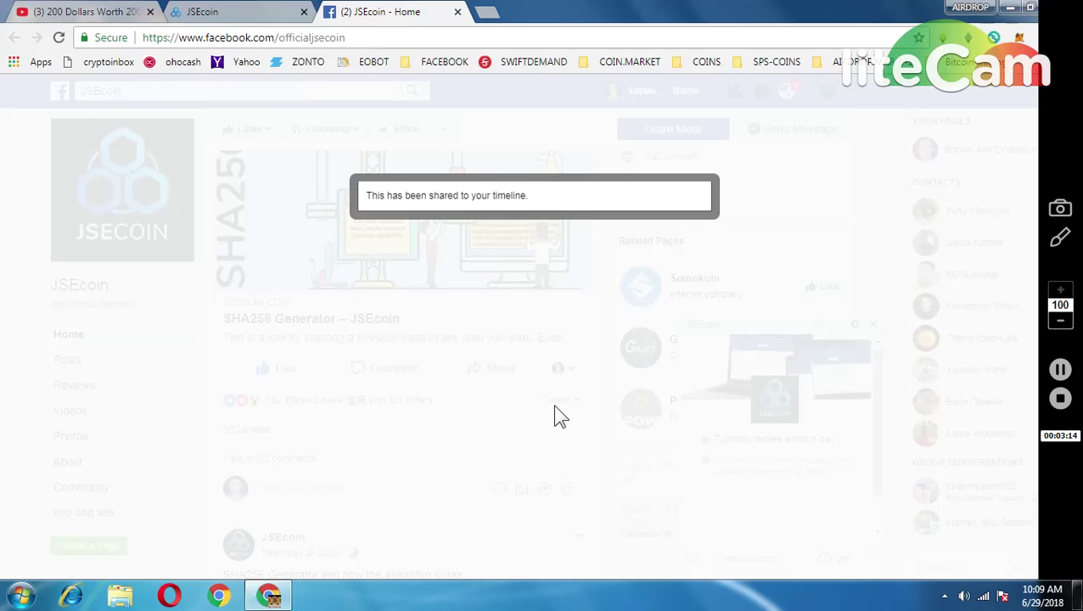
# - Go to the personal Facebook profile, close the JSEcoin chat and open the newly shared SHA256 Generator post on its own page
pyautogui.scroll(3, 671, 246)
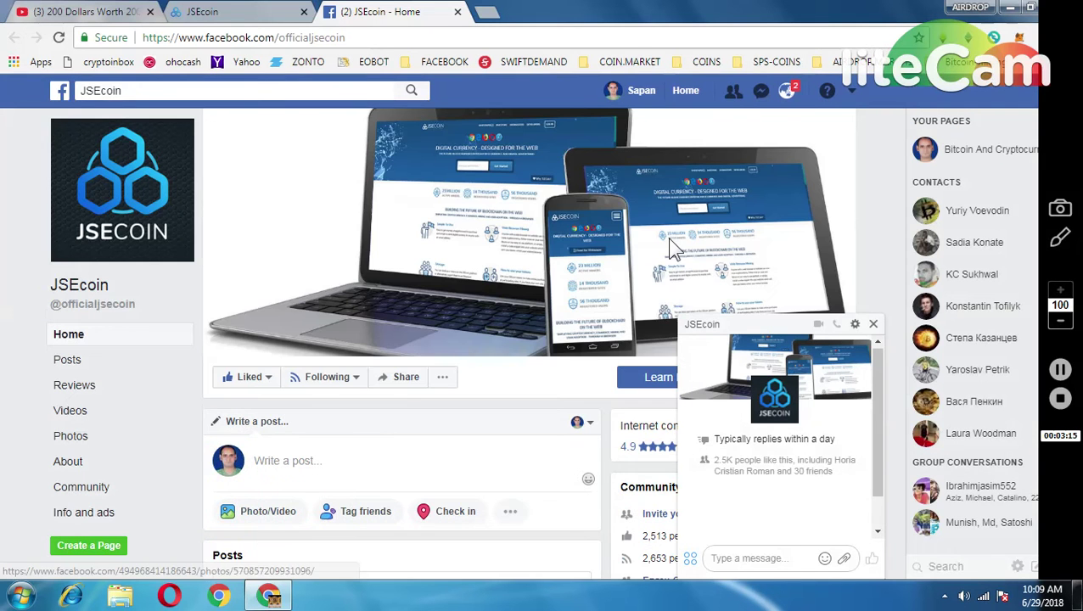
pyautogui.click(637, 93)
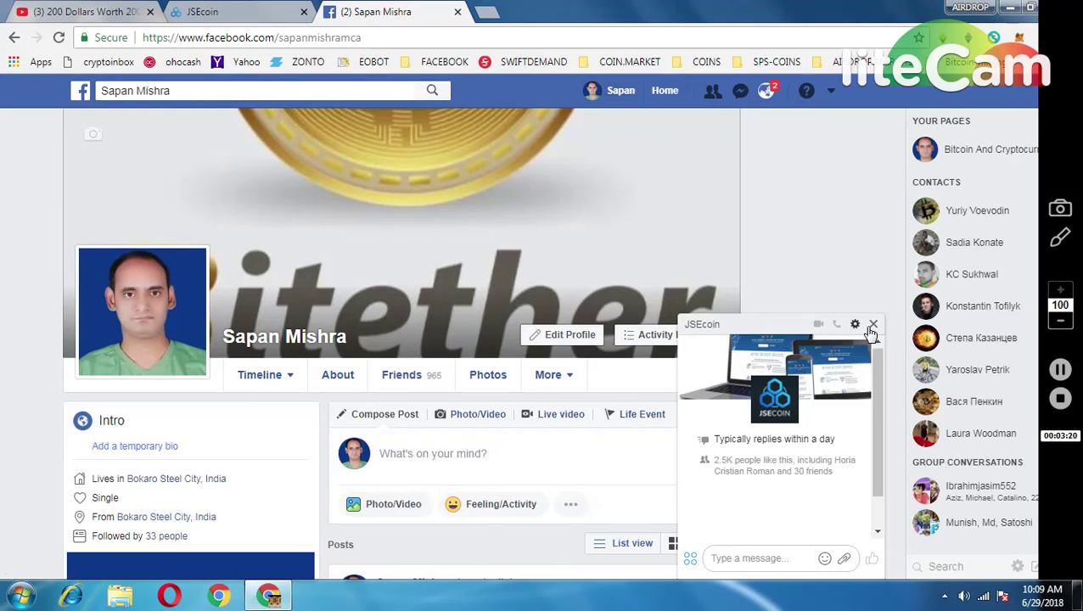
pyautogui.click(873, 328)
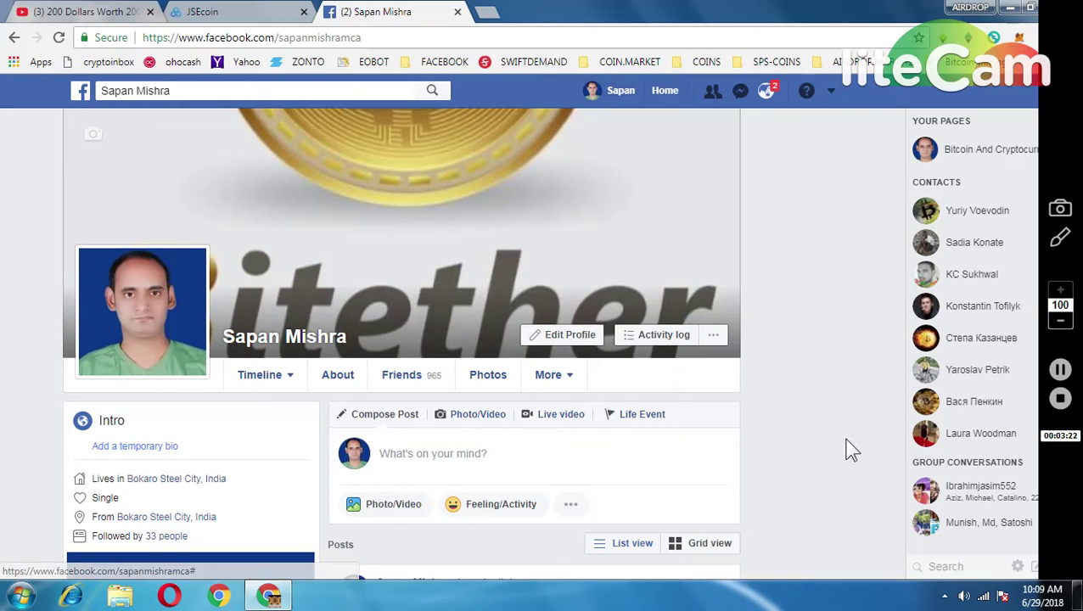
pyautogui.scroll(-2, 852, 450)
pyautogui.scroll(-2, 852, 450)
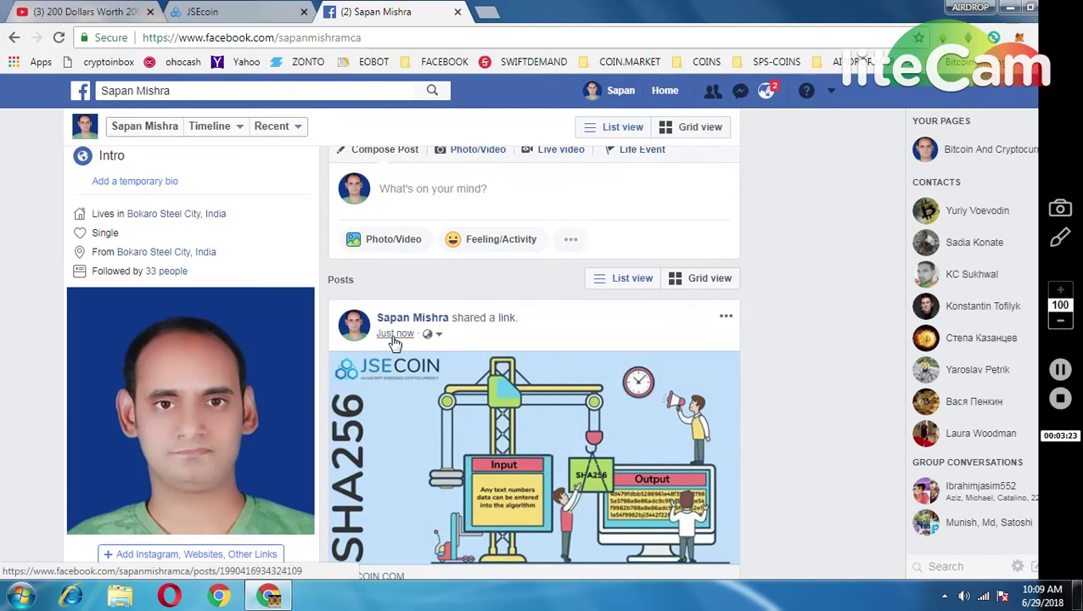
pyautogui.click(377, 332)
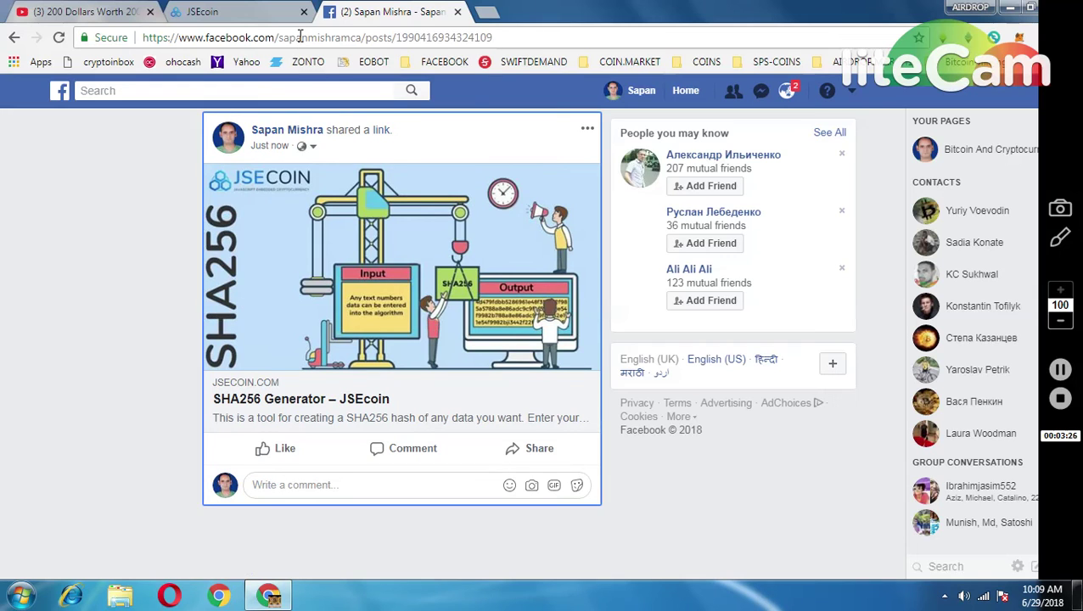
# - Copy the shared SHA256 Generator post's address from Facebook into the URL of Post field of JSEcoin's Facebook bounty form
pyautogui.click(301, 39)
pyautogui.rightClick(301, 39)
pyautogui.click(335, 95)
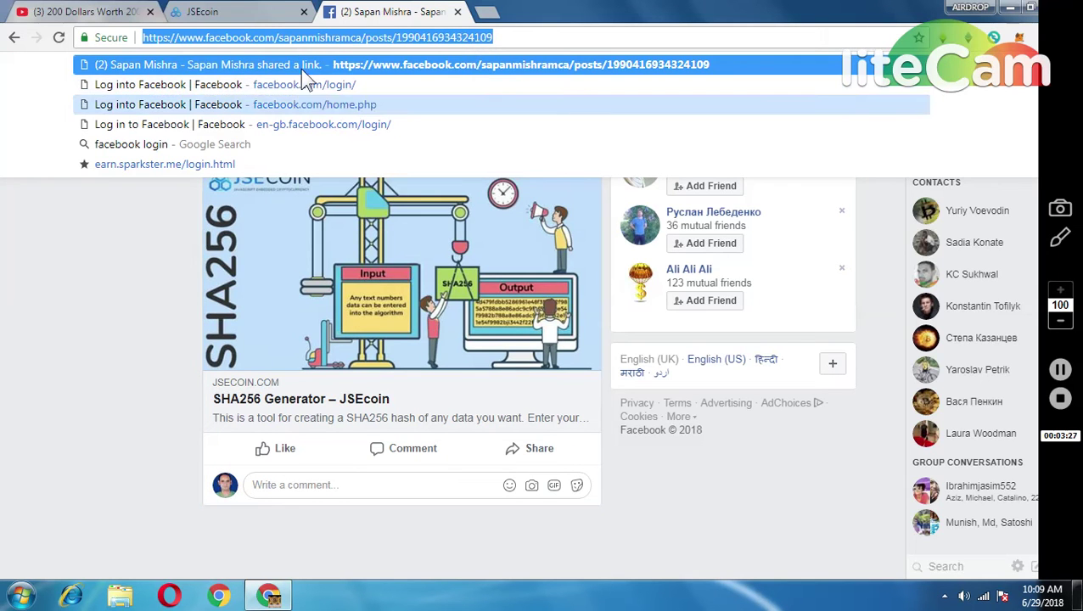
pyautogui.click(235, 17)
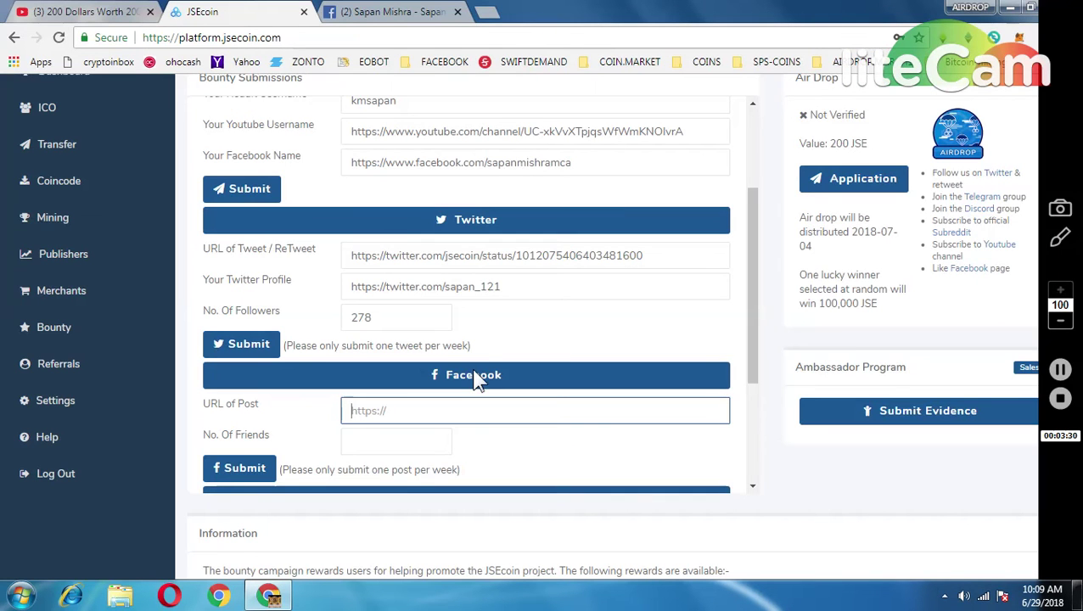
pyautogui.rightClick(441, 411)
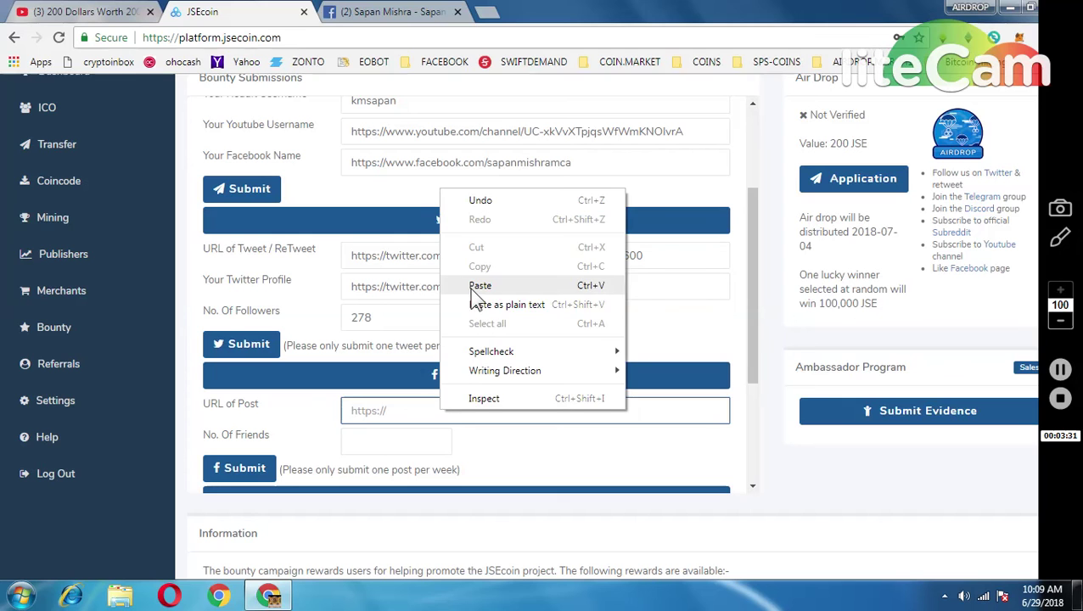
pyautogui.click(475, 285)
# - Look up the friend count on the personal Facebook profile and enter 965 as the number of friends in the Facebook bounty form
pyautogui.click(412, 443)
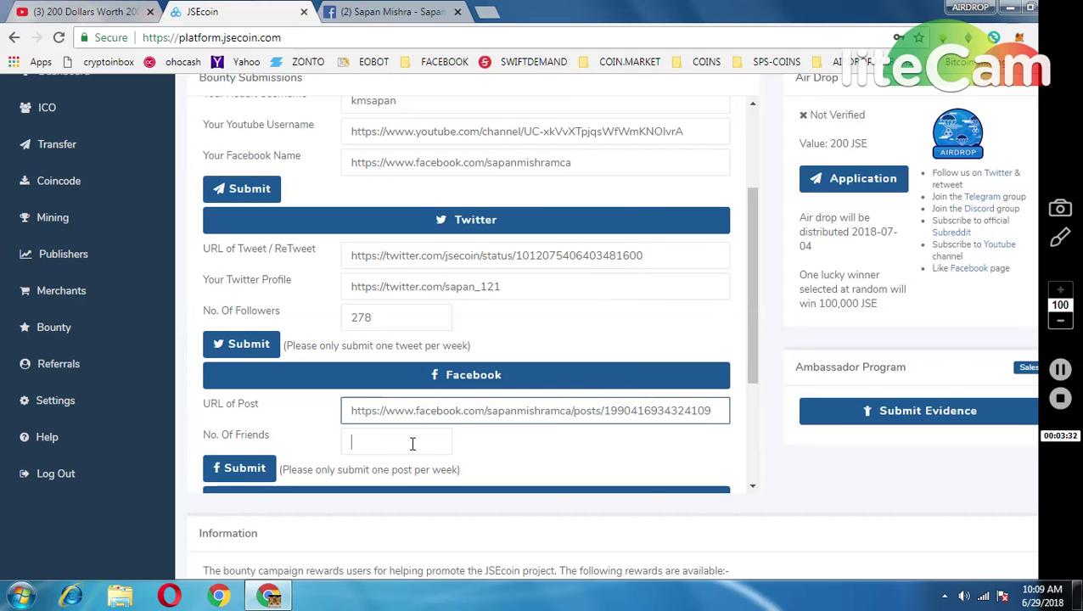
pyautogui.click(378, 13)
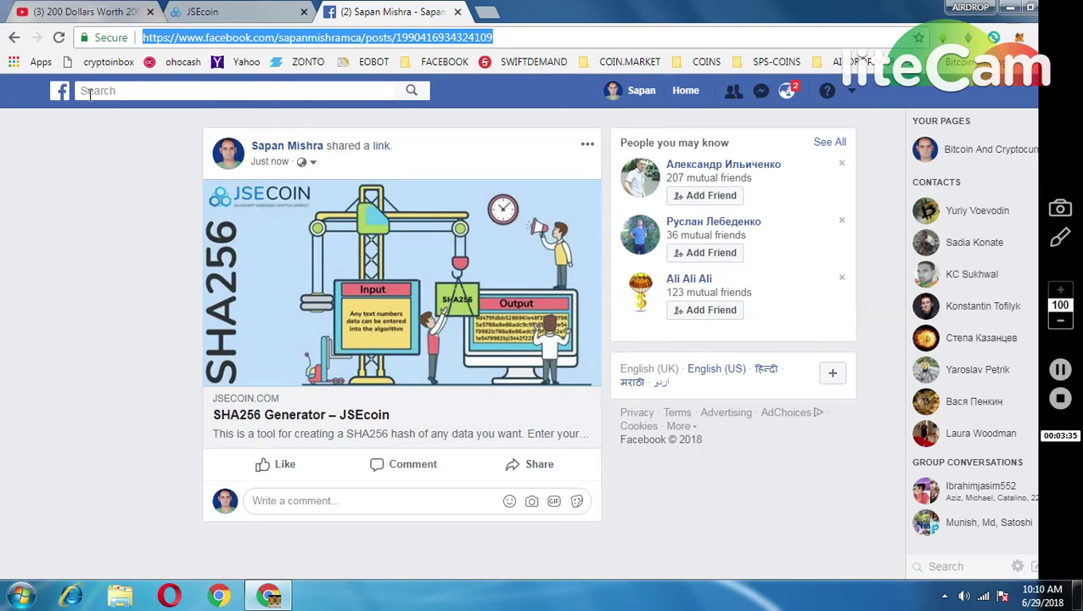
pyautogui.click(649, 93)
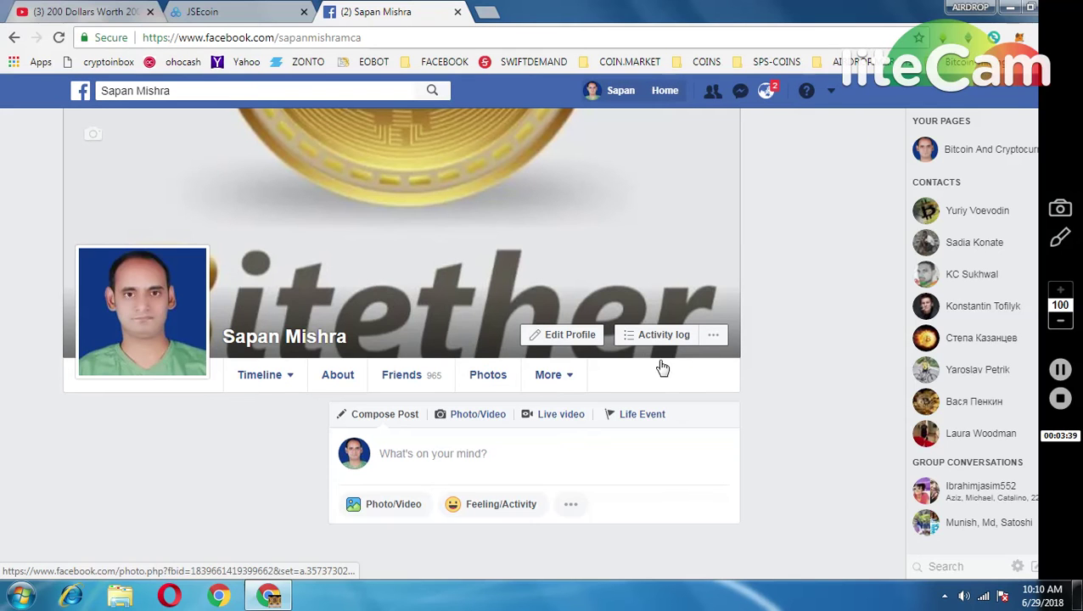
pyautogui.click(236, 15)
pyautogui.click(434, 438)
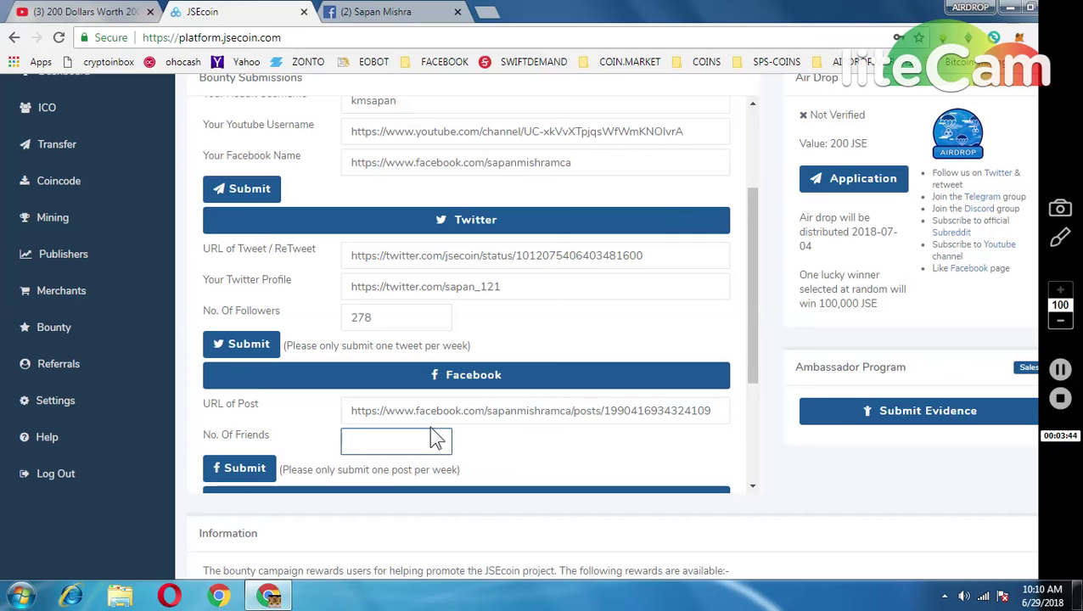
pyautogui.write('965')
# - Submit the completed Facebook bounty entry and dismiss its confirmation message
pyautogui.scroll(-2, 543, 446)
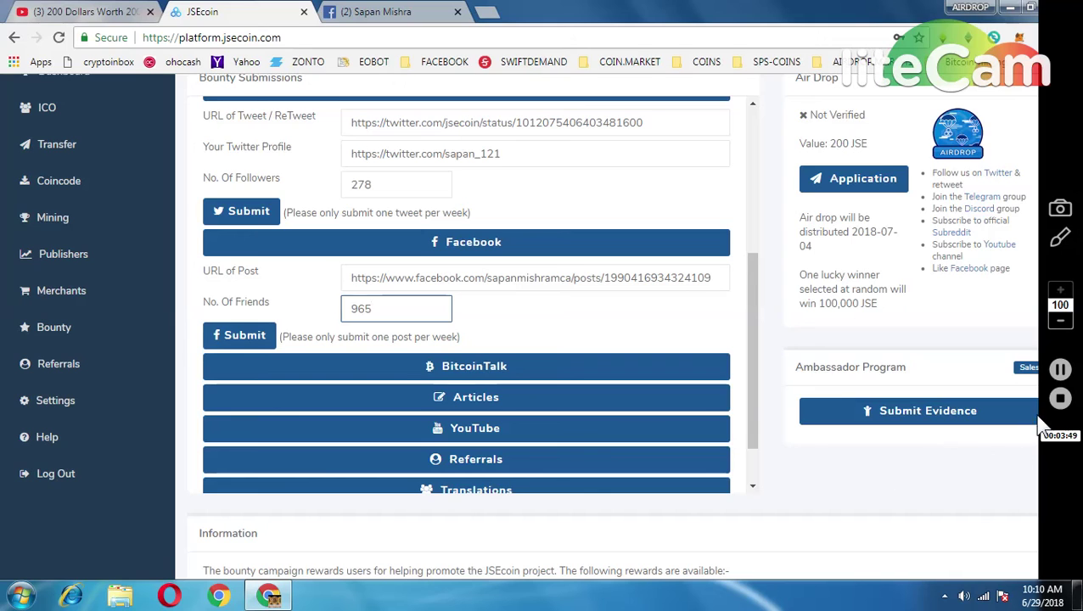
pyautogui.press('Return')
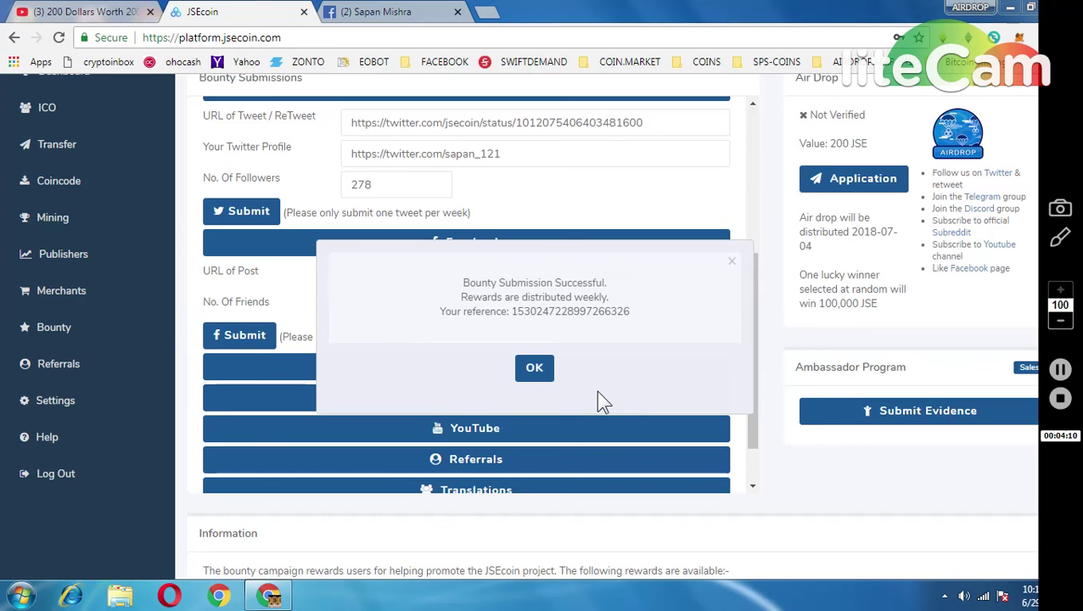
pyautogui.click(538, 377)
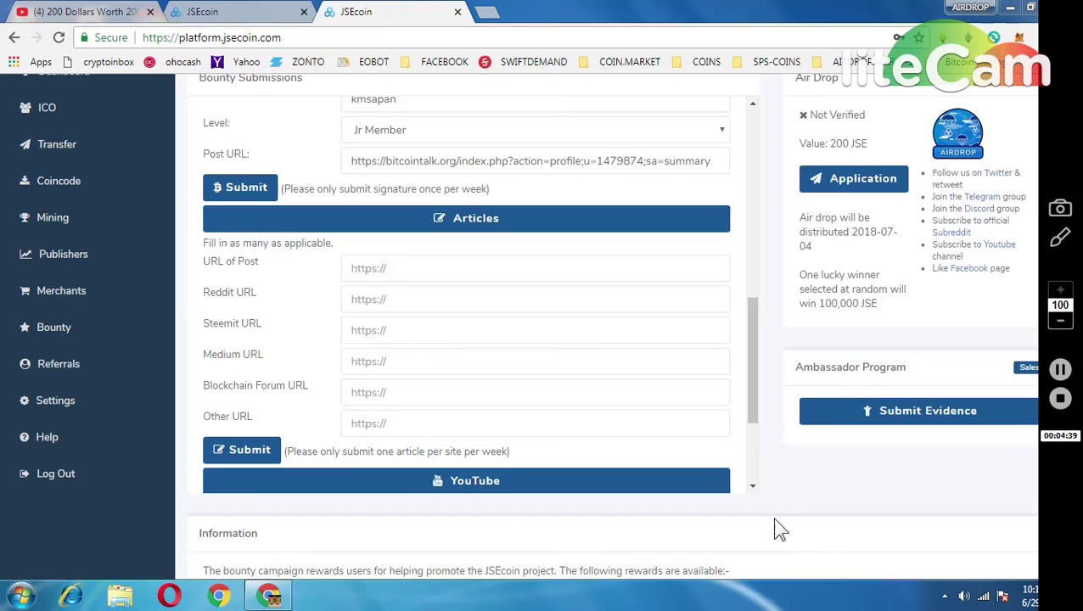
# - Review the bounty campaign's reward rates for Twitter, Facebook and Bitcointalk in the Information section
pyautogui.scroll(-2, 779, 528)
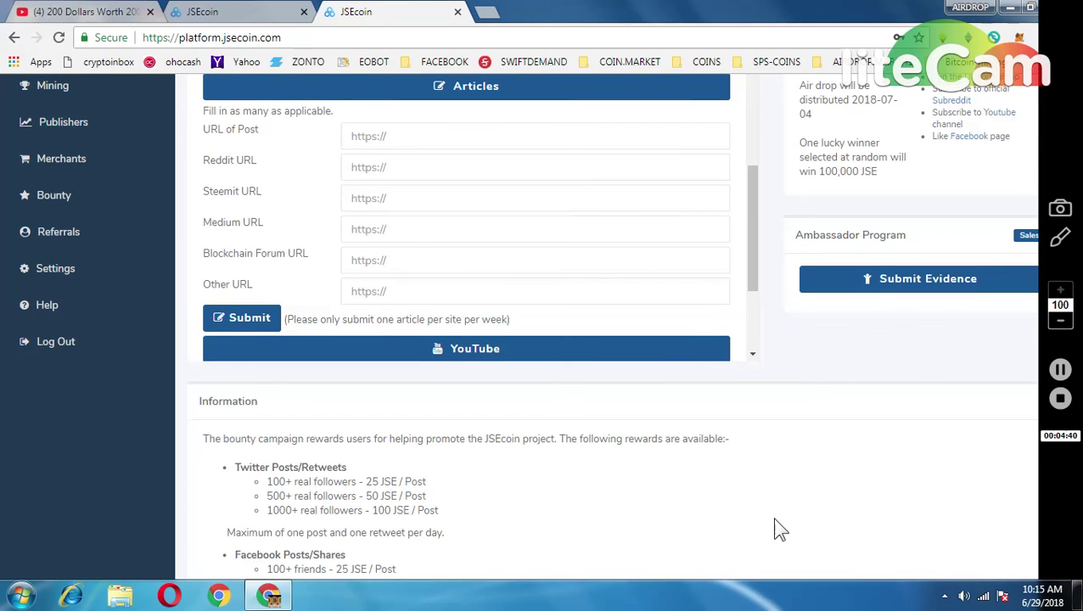
pyautogui.scroll(-2, 779, 528)
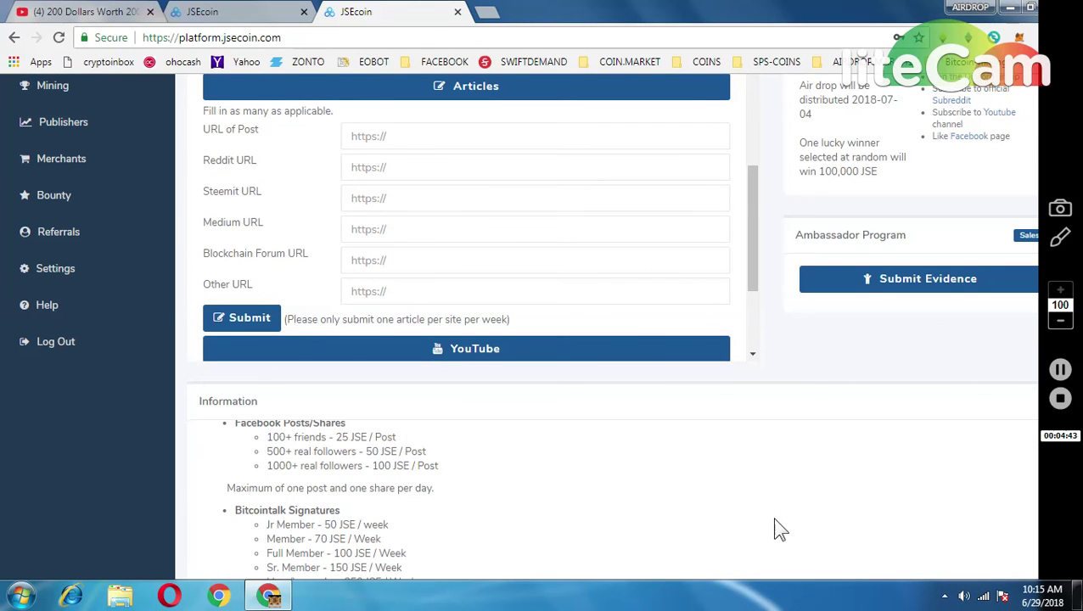
pyautogui.scroll(6, 779, 528)
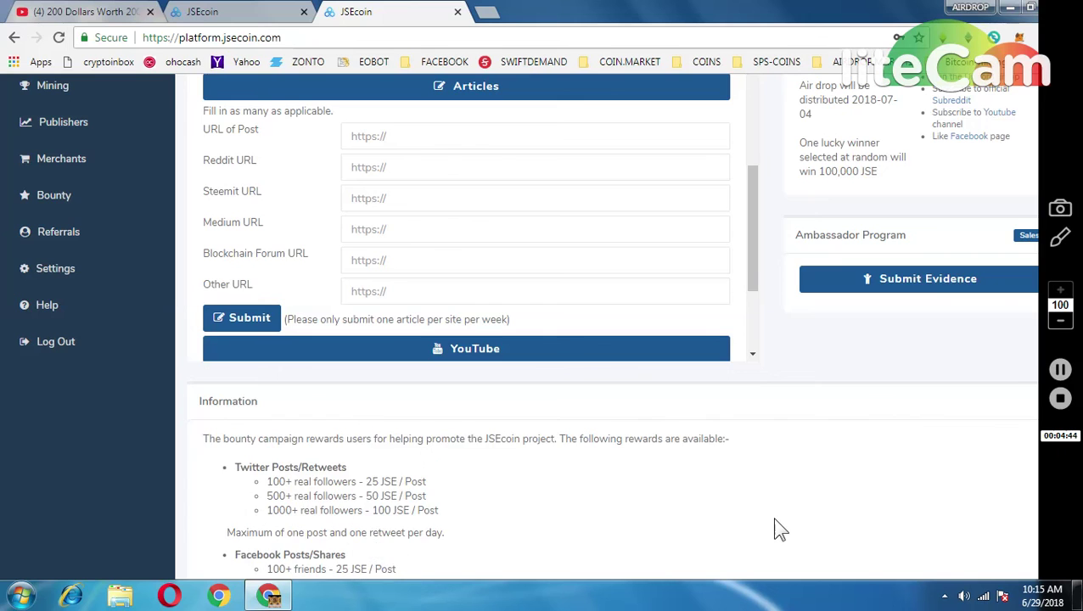
pyautogui.scroll(-2, 779, 527)
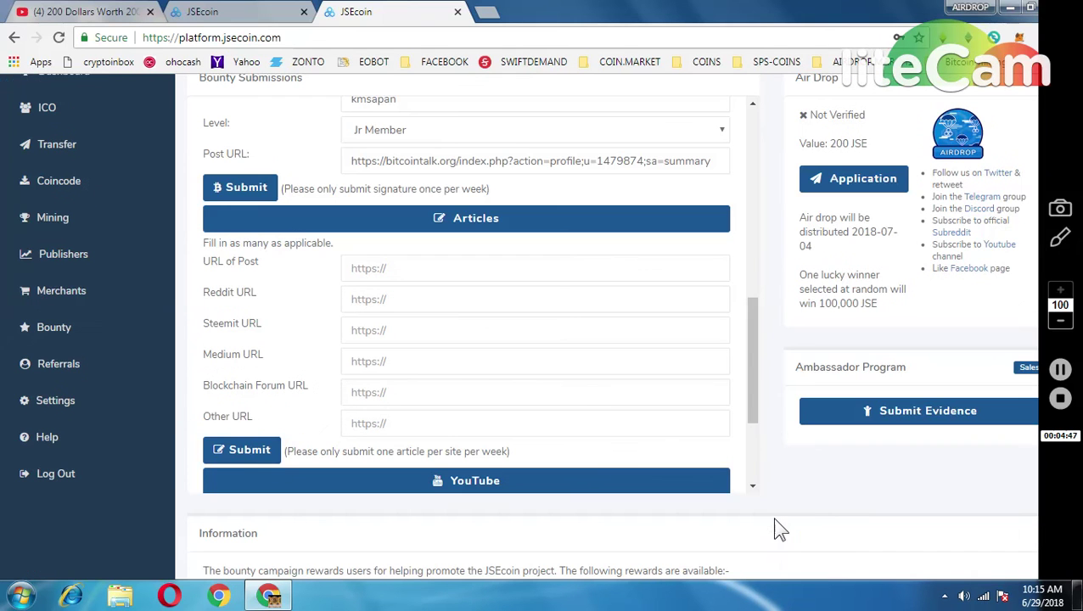